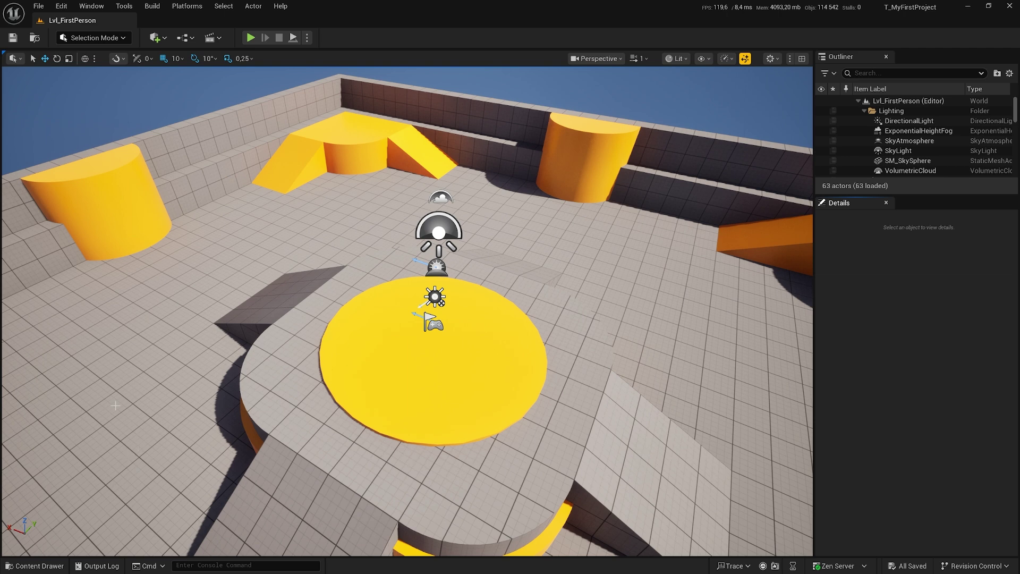
Step: Reveal the Content folder from the Content Browser tree in File Explorer, showing its 10 folders
{"action": "left_click", "coordinate": [26, 566]}
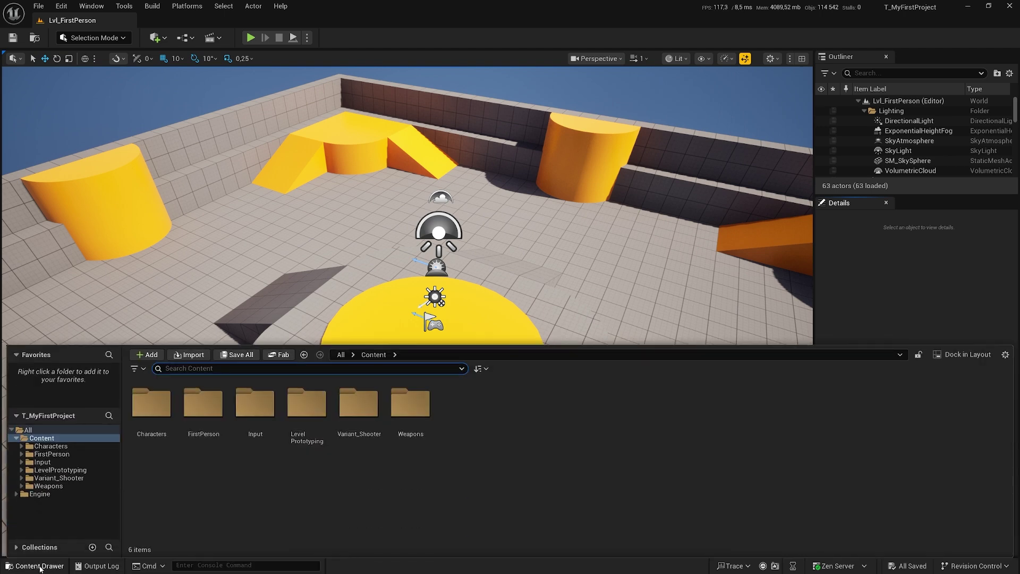
{"action": "left_click", "coordinate": [46, 440]}
{"action": "right_click", "coordinate": [47, 440]}
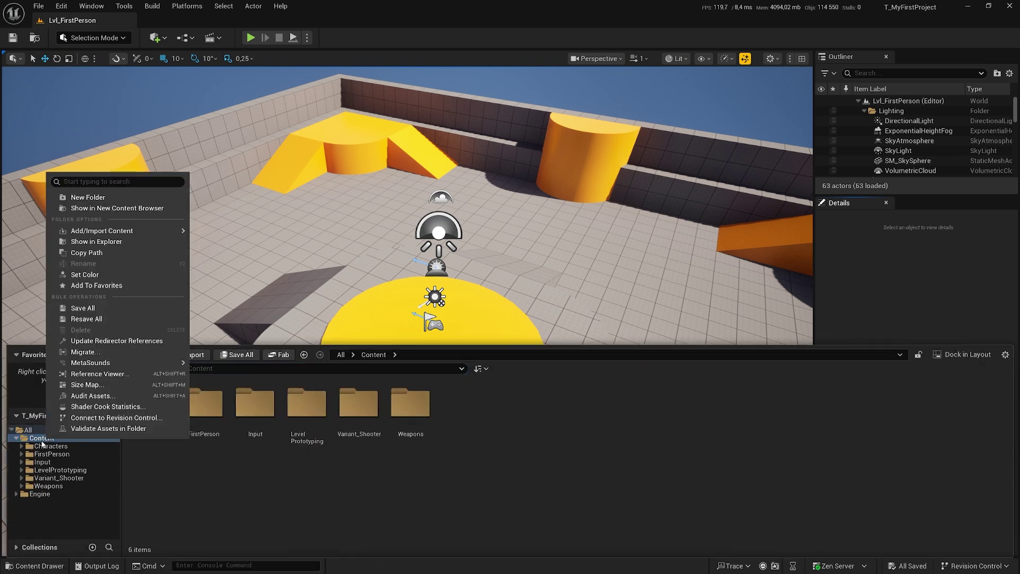
{"action": "left_click", "coordinate": [108, 243]}
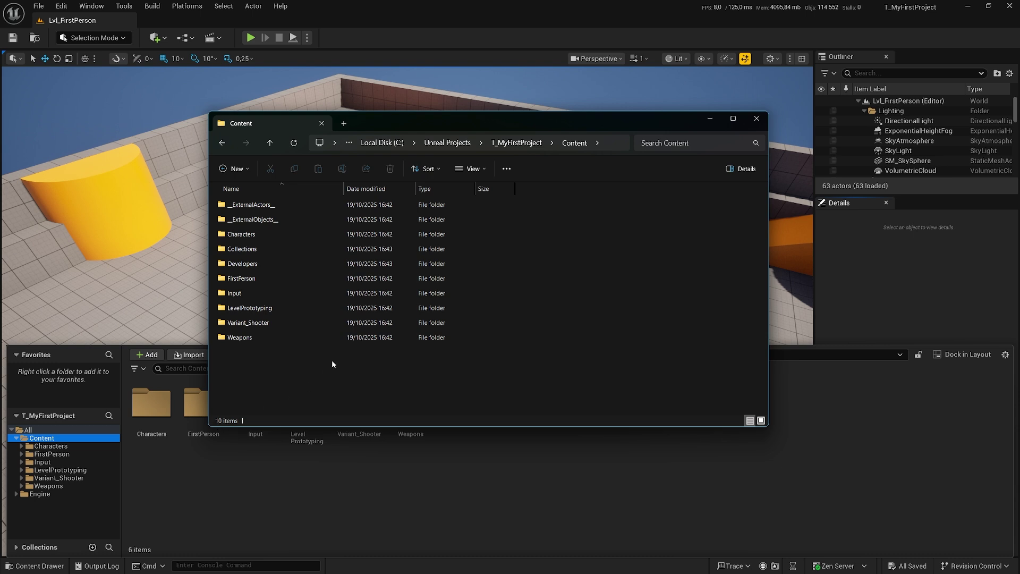
Step: Go up to the T_MyFirstProject root folder and inspect T_MyFirstProject.uproject
{"action": "left_click", "coordinate": [520, 143]}
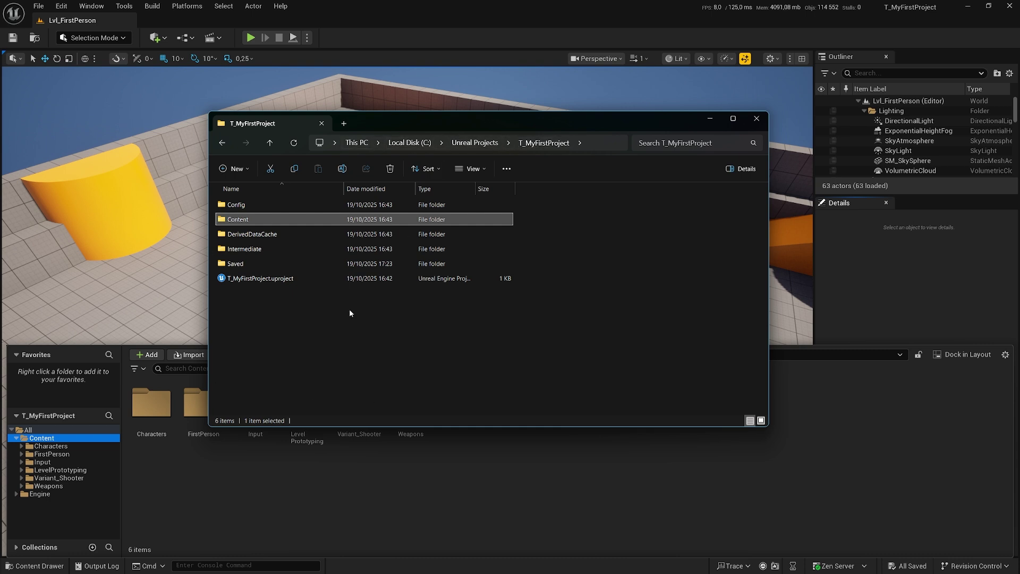
{"action": "left_click", "coordinate": [265, 280]}
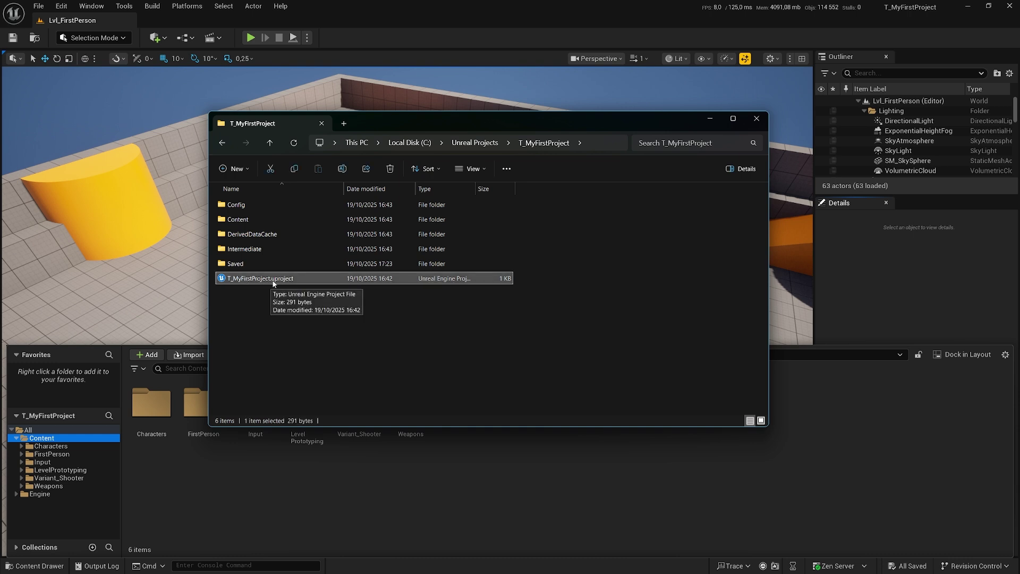
{"action": "left_click", "coordinate": [260, 327]}
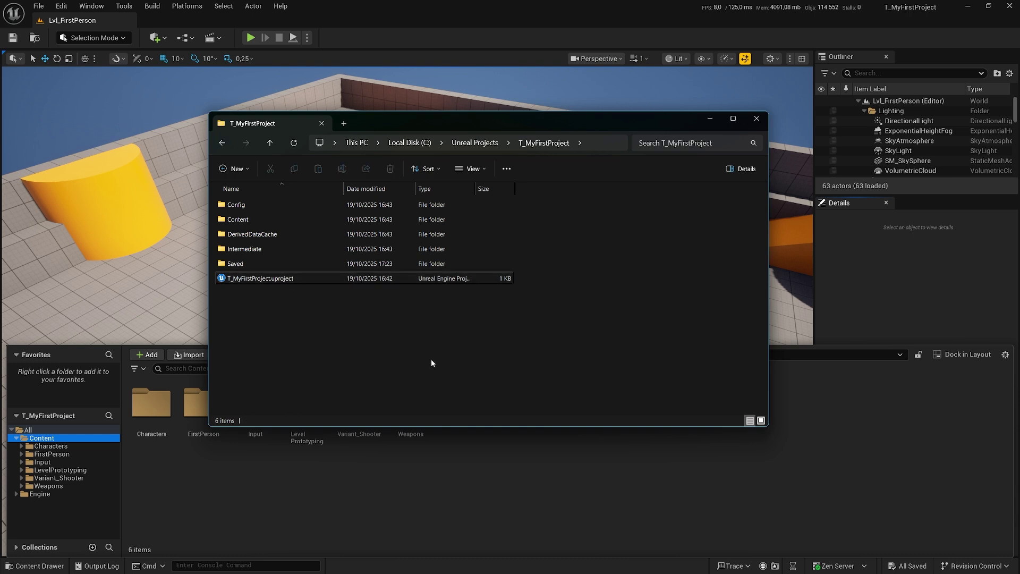
Step: Review Explorer's View > Show display options, then select T_MyFirstProject.uproject again
{"action": "left_click", "coordinate": [475, 171]}
{"action": "mouse_move", "coordinate": [485, 356]}
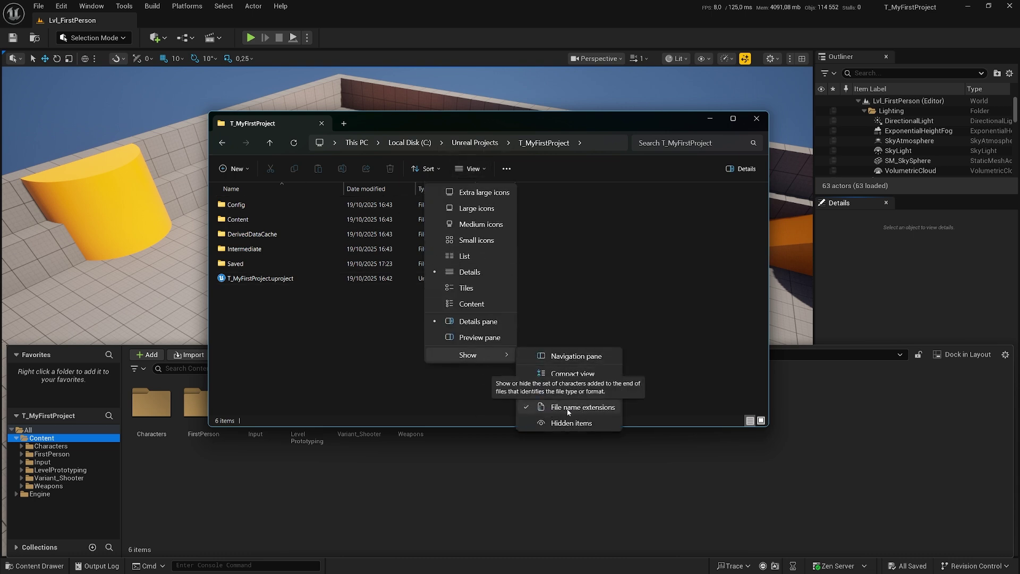
{"action": "left_click", "coordinate": [346, 349]}
{"action": "key", "text": "F4"}
{"action": "left_click", "coordinate": [270, 279]}
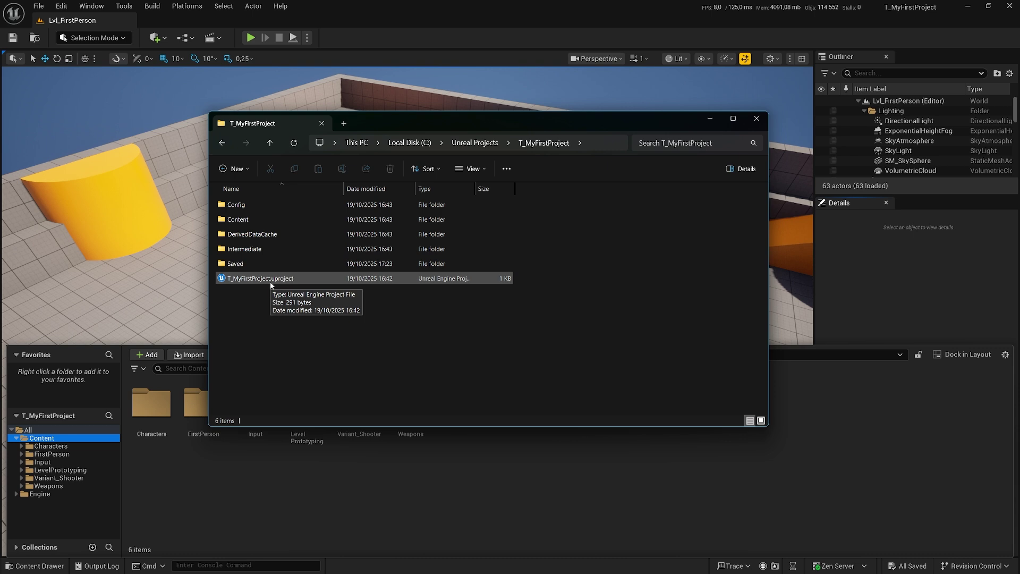
{"action": "left_click", "coordinate": [272, 301]}
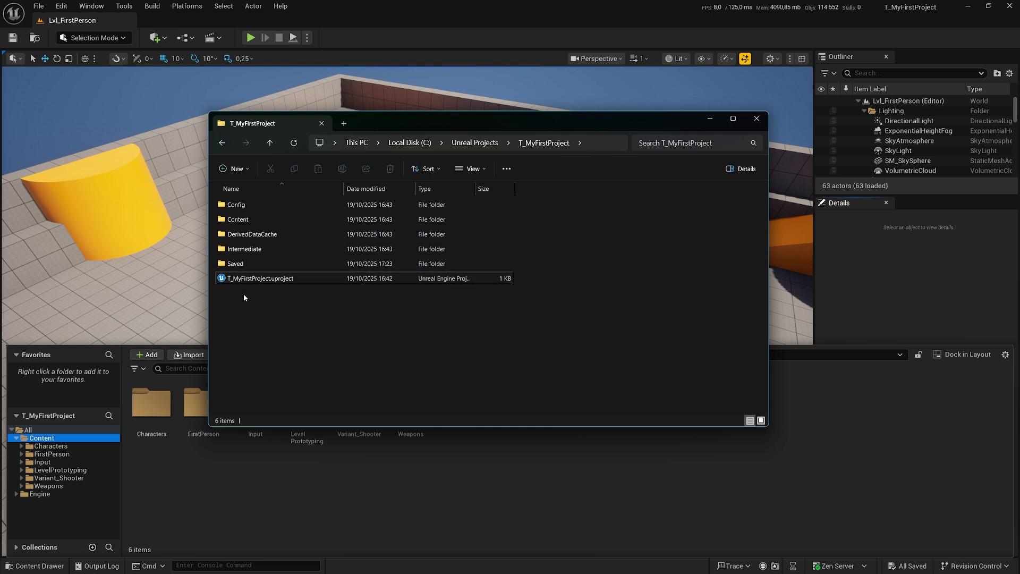
{"action": "right_click", "coordinate": [265, 282]}
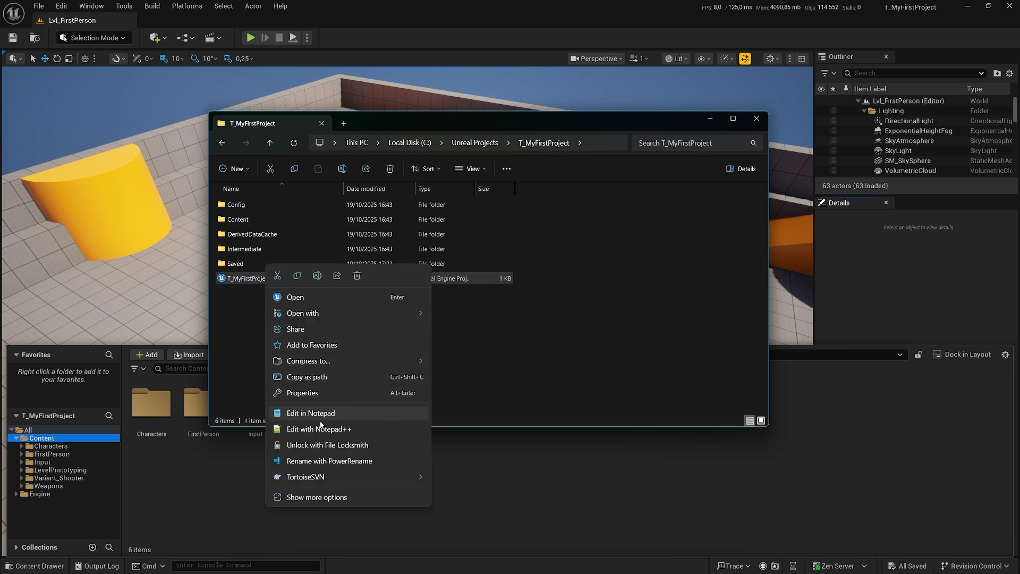
{"action": "left_click", "coordinate": [313, 415]}
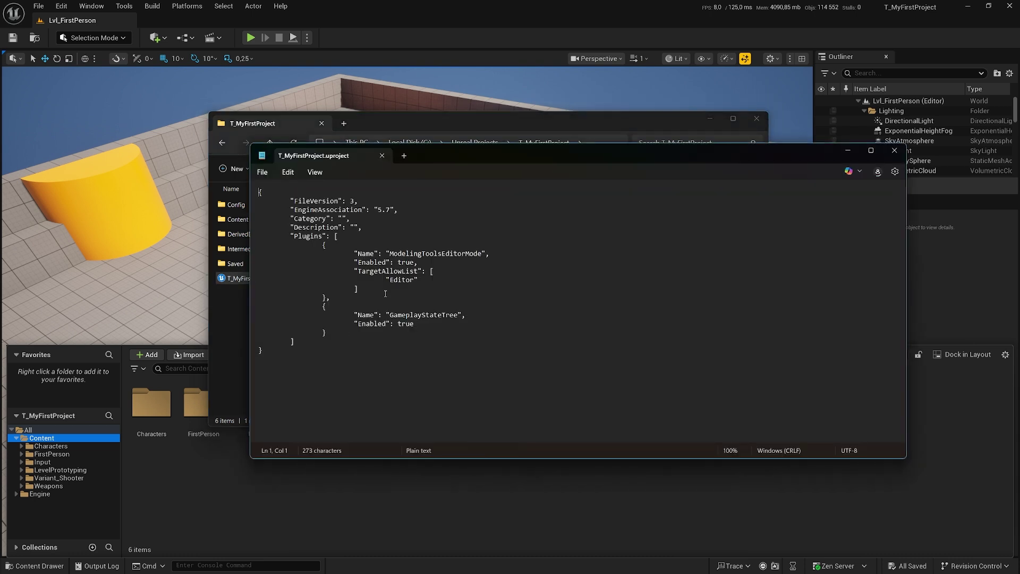
{"action": "left_click_drag", "start_coordinate": [290, 201], "coordinate": [413, 238]}
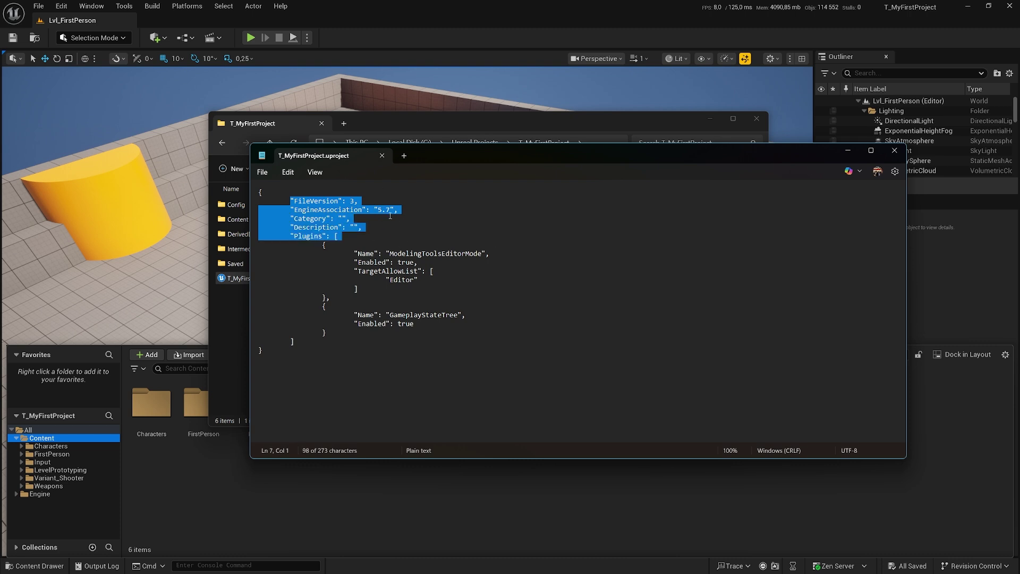
{"action": "left_click_drag", "start_coordinate": [329, 245], "coordinate": [487, 284]}
{"action": "left_click_drag", "start_coordinate": [327, 307], "coordinate": [329, 333]}
{"action": "left_click", "coordinate": [373, 352]}
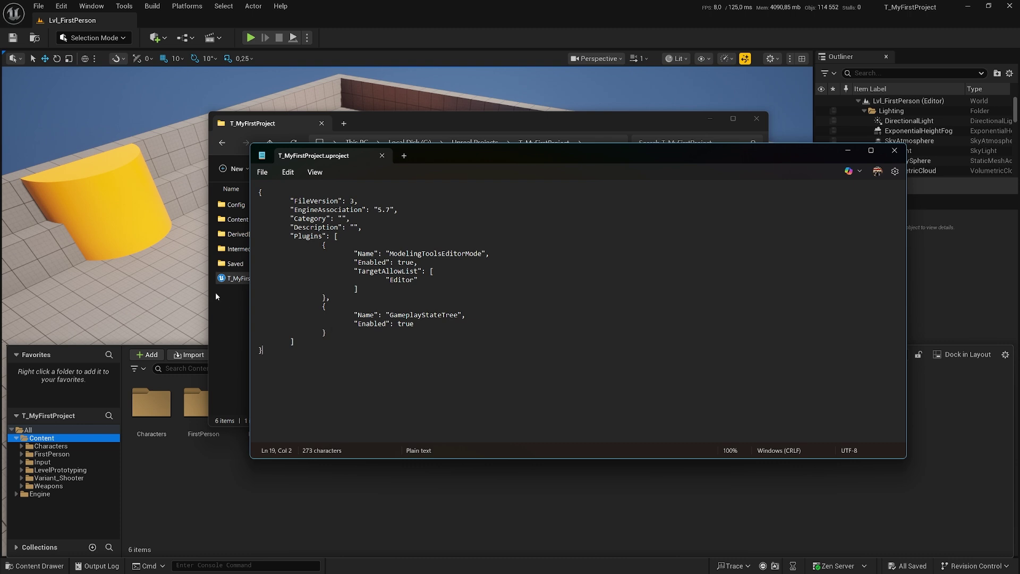
{"action": "left_click_drag", "start_coordinate": [437, 156], "coordinate": [534, 147]}
{"action": "left_click", "coordinate": [301, 288]}
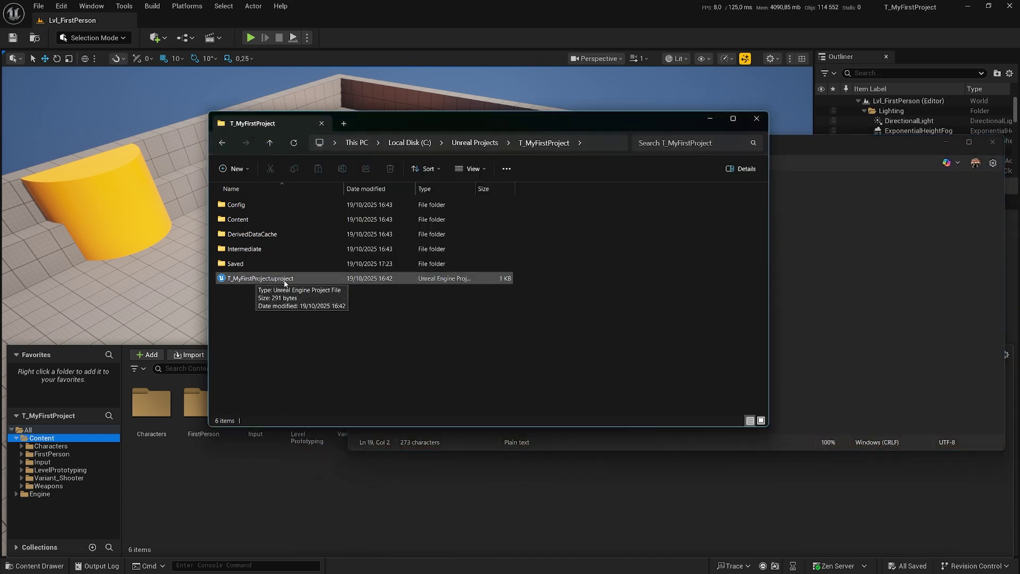
{"action": "left_click", "coordinate": [791, 272]}
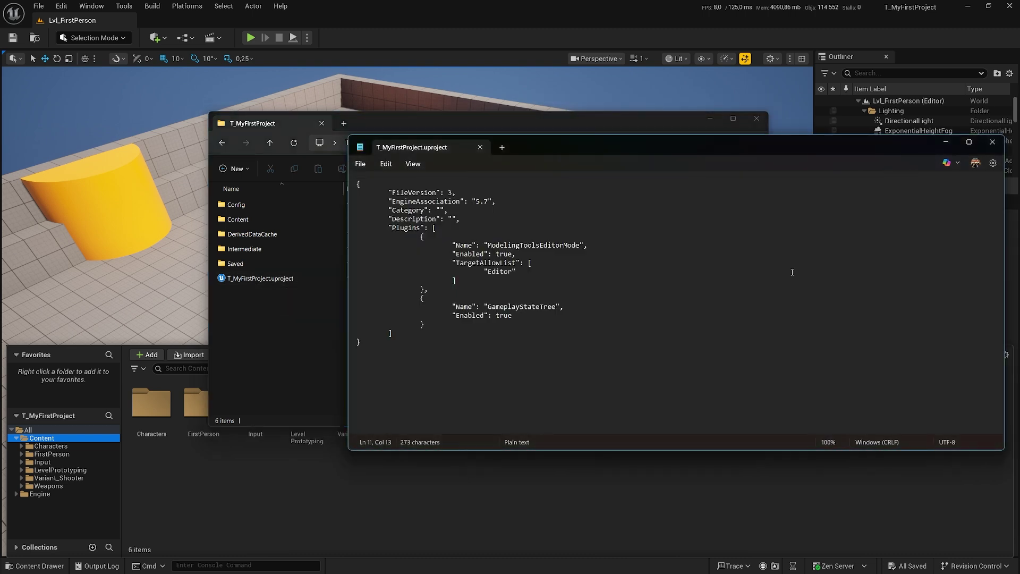
{"action": "double_click", "coordinate": [503, 315]}
{"action": "left_click", "coordinate": [480, 147]}
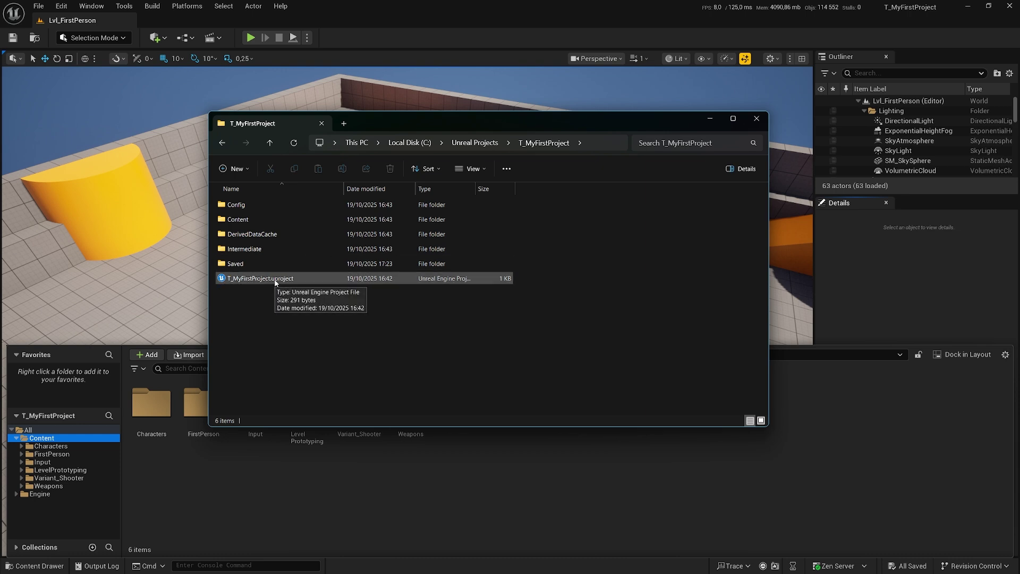
Step: Check the .uproject's engine version choices (5.7, 5.6, 5.0) and cancel, keeping 5.7
{"action": "right_click", "coordinate": [274, 279]}
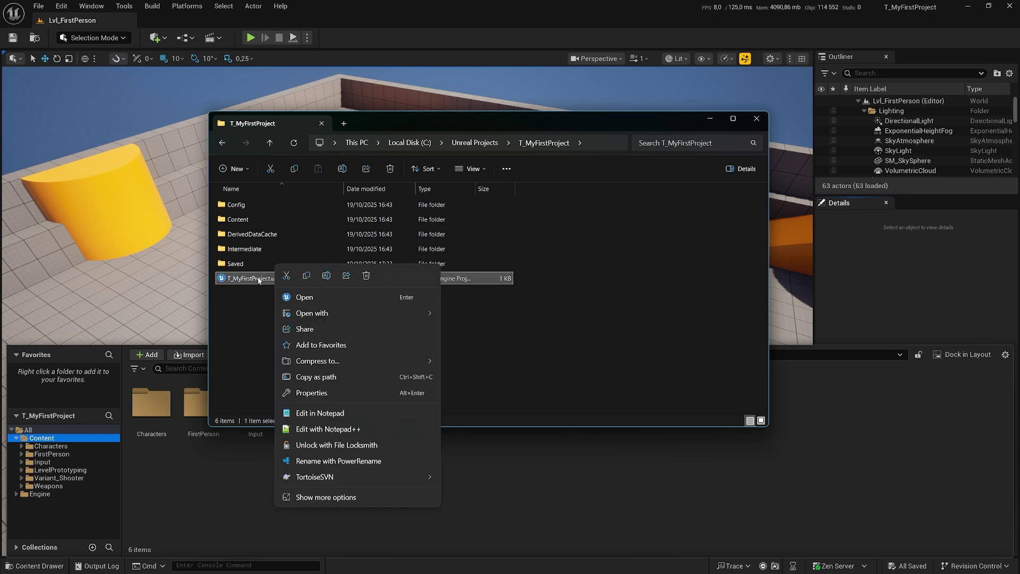
{"action": "left_click", "coordinate": [324, 501]}
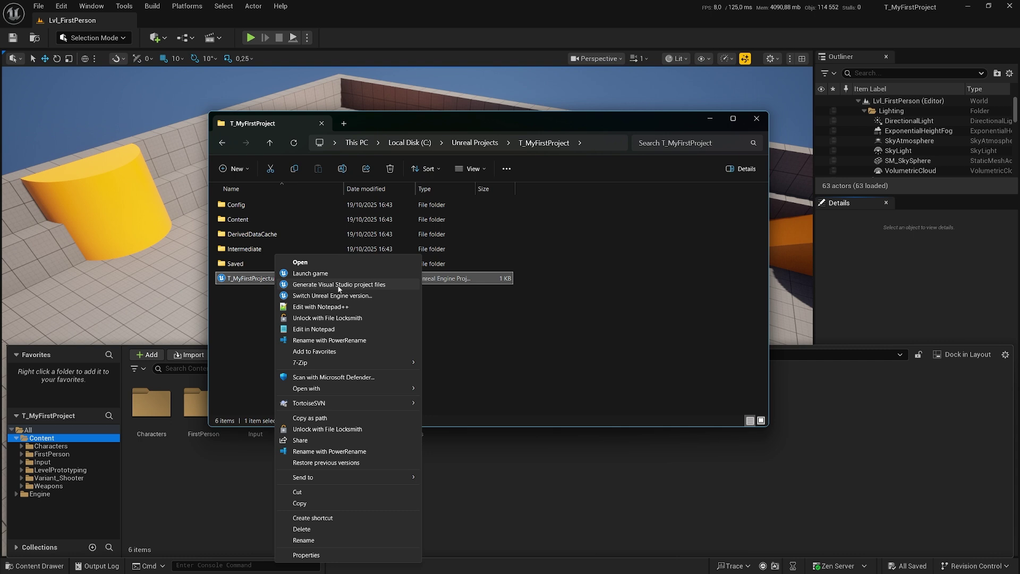
{"action": "left_click", "coordinate": [312, 296]}
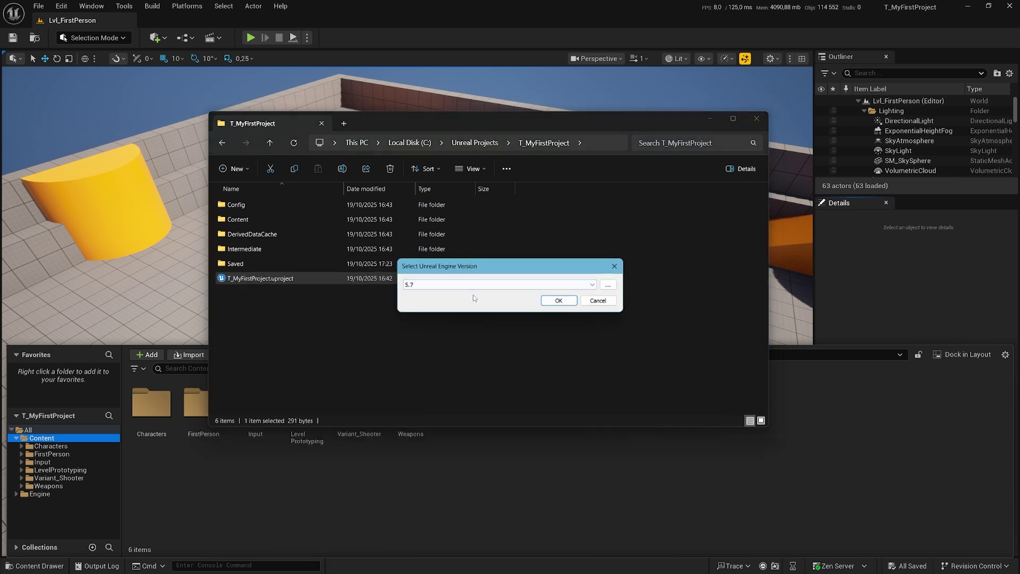
{"action": "left_click", "coordinate": [589, 284]}
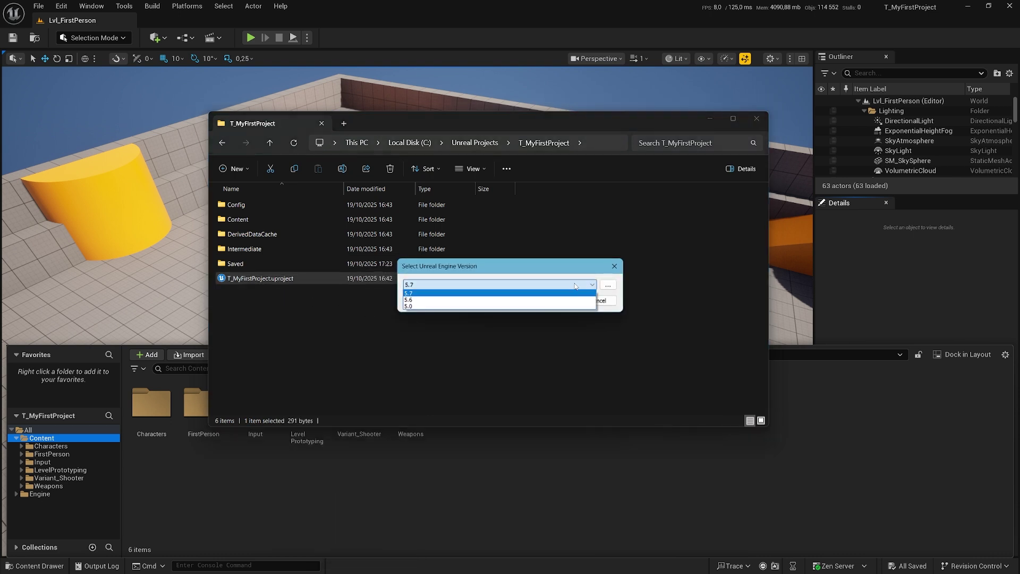
{"action": "left_click", "coordinate": [429, 284]}
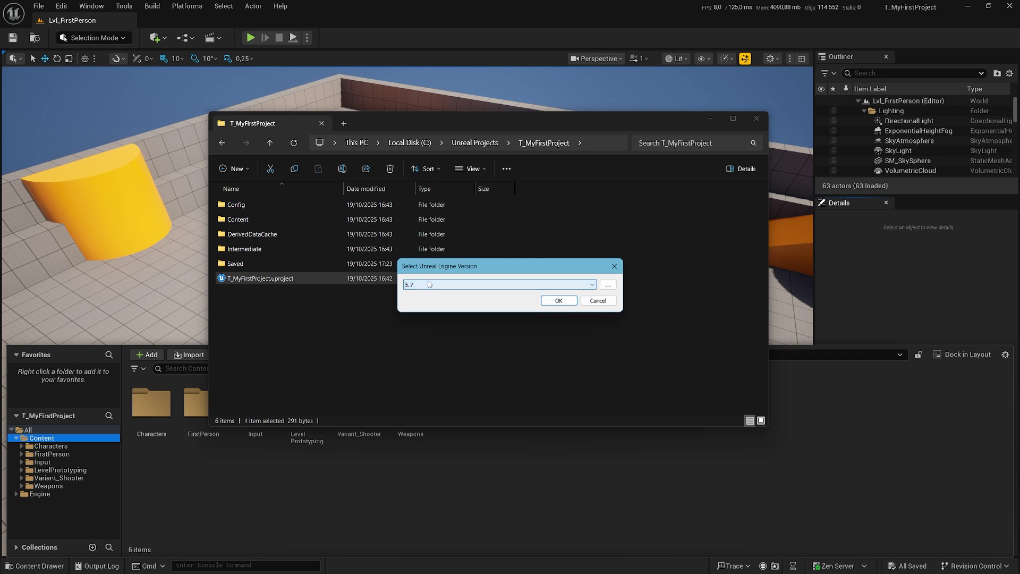
{"action": "left_click", "coordinate": [614, 266]}
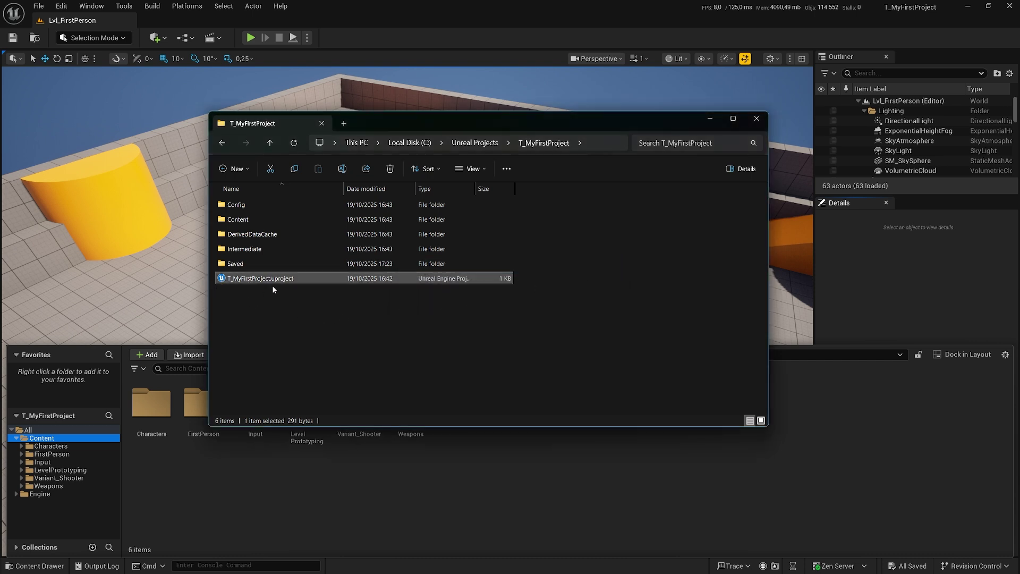
{"action": "left_click", "coordinate": [236, 221]}
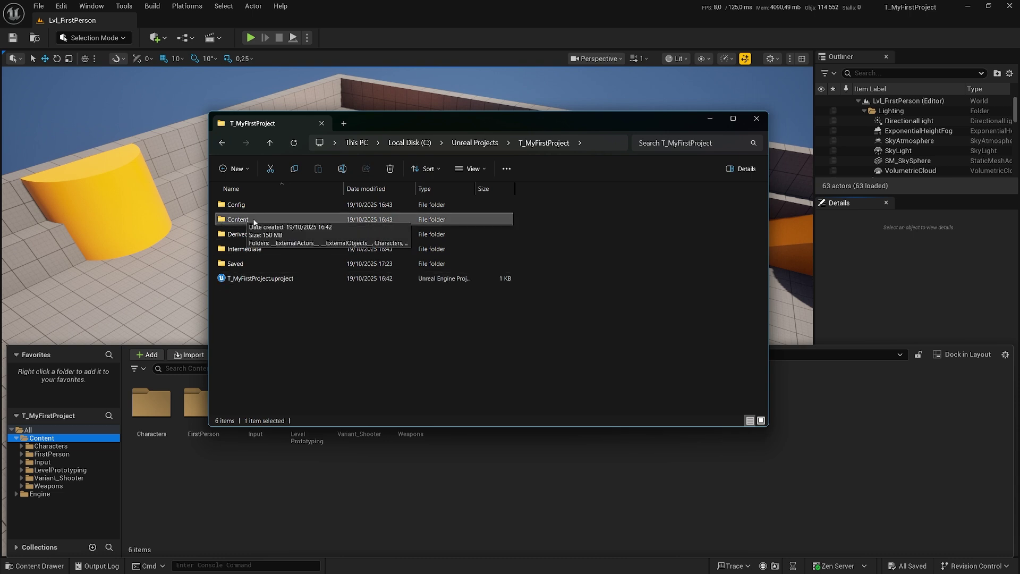
{"action": "double_click", "coordinate": [252, 220]}
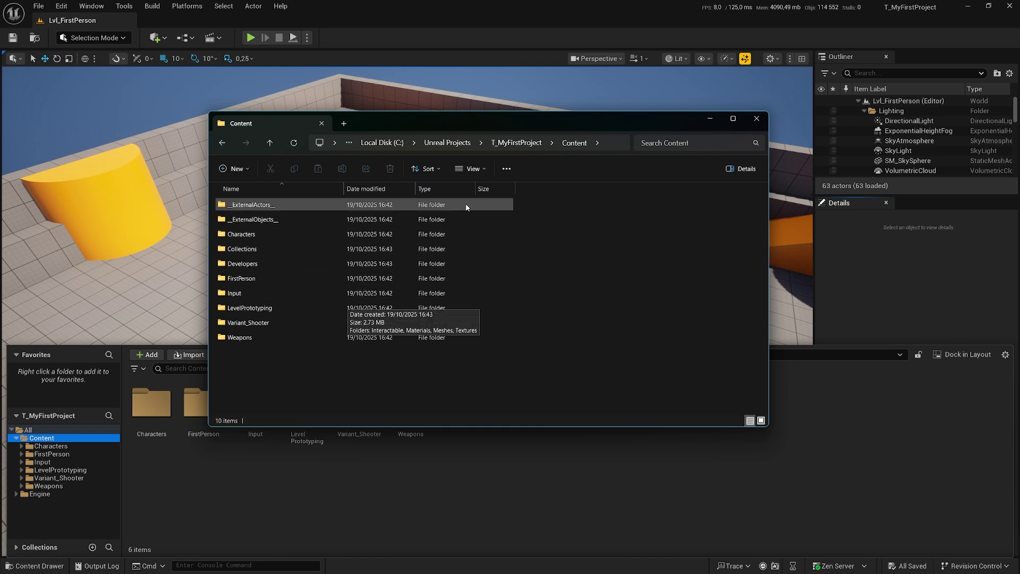
{"action": "left_click", "coordinate": [517, 144]}
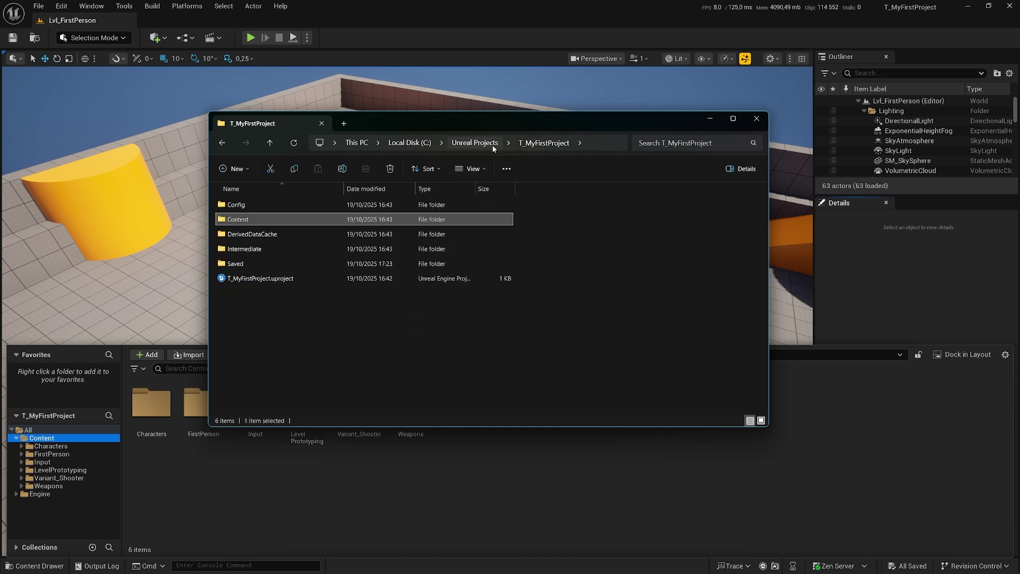
{"action": "left_click", "coordinate": [233, 209]}
{"action": "double_click", "coordinate": [253, 206]}
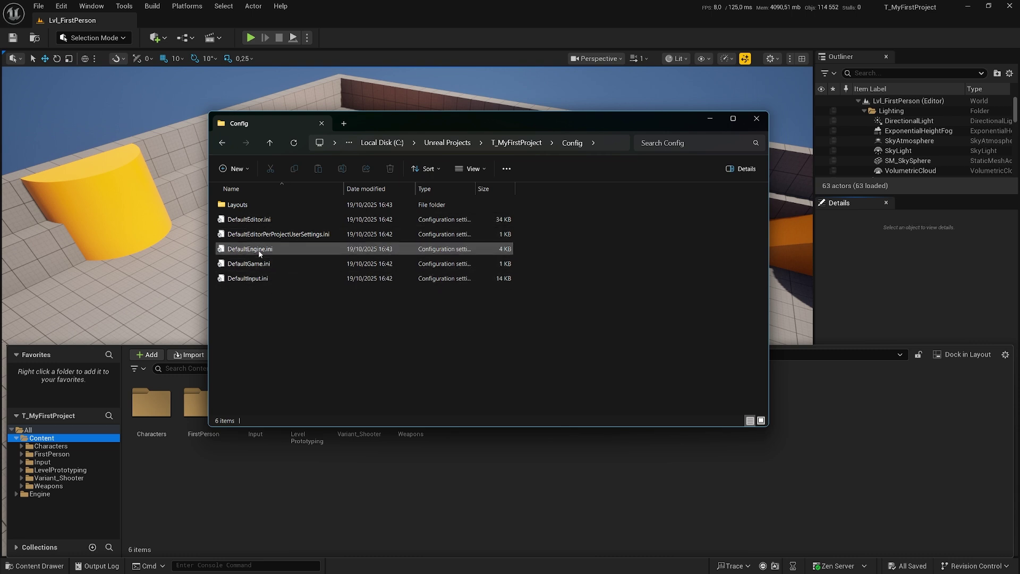
{"action": "left_click", "coordinate": [528, 142]}
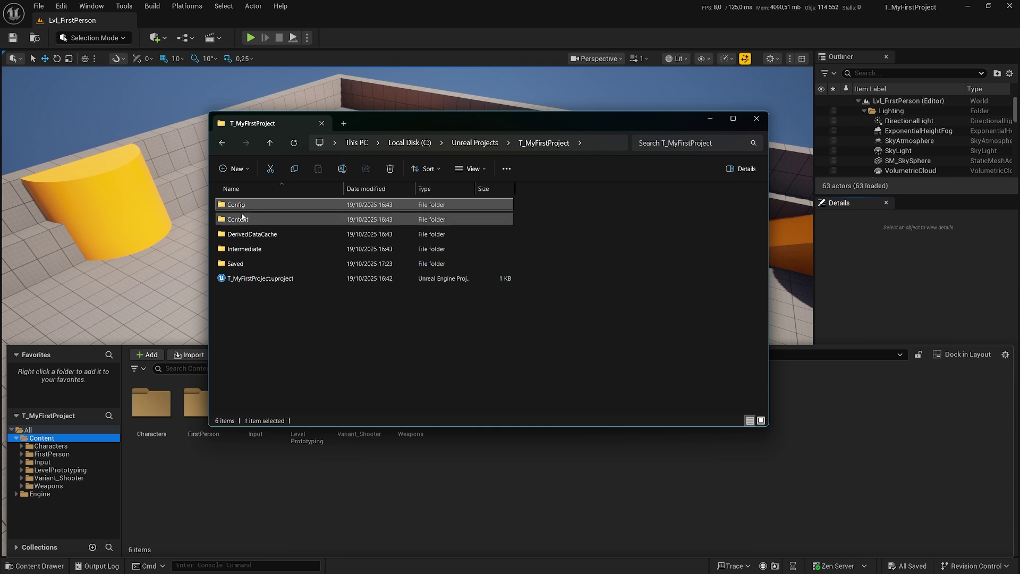
{"action": "mouse_move", "coordinate": [244, 219]}
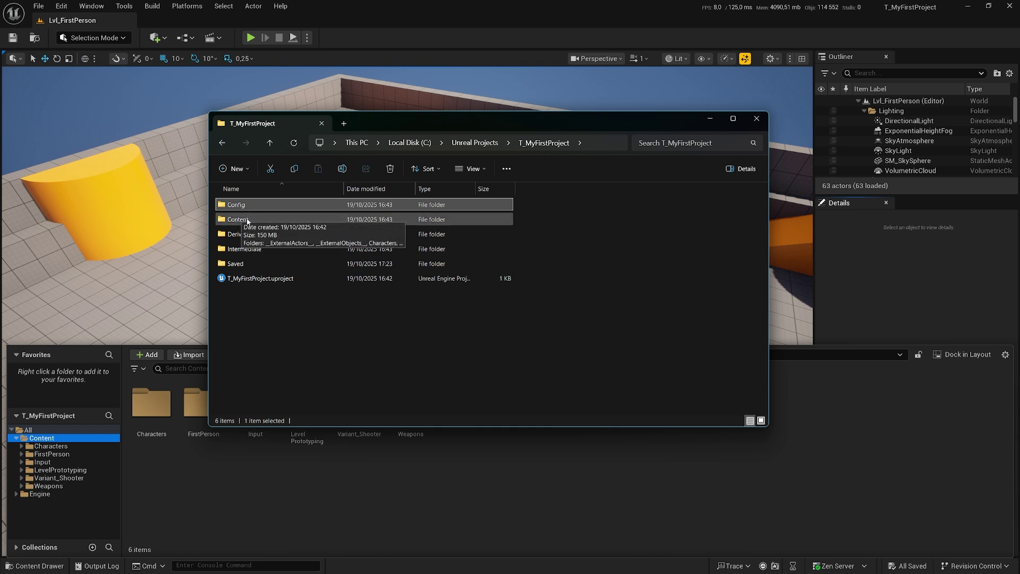
{"action": "left_click", "coordinate": [251, 322]}
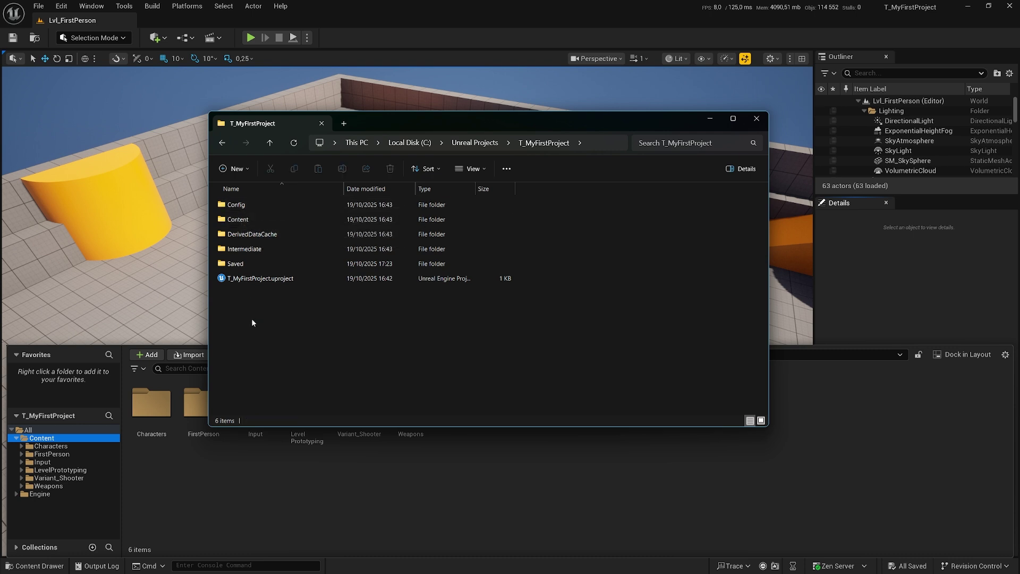
{"action": "left_click", "coordinate": [249, 263]}
{"action": "left_click", "coordinate": [257, 253]}
{"action": "left_click", "coordinate": [245, 266]}
{"action": "left_click", "coordinate": [250, 234], "text": "shift"}
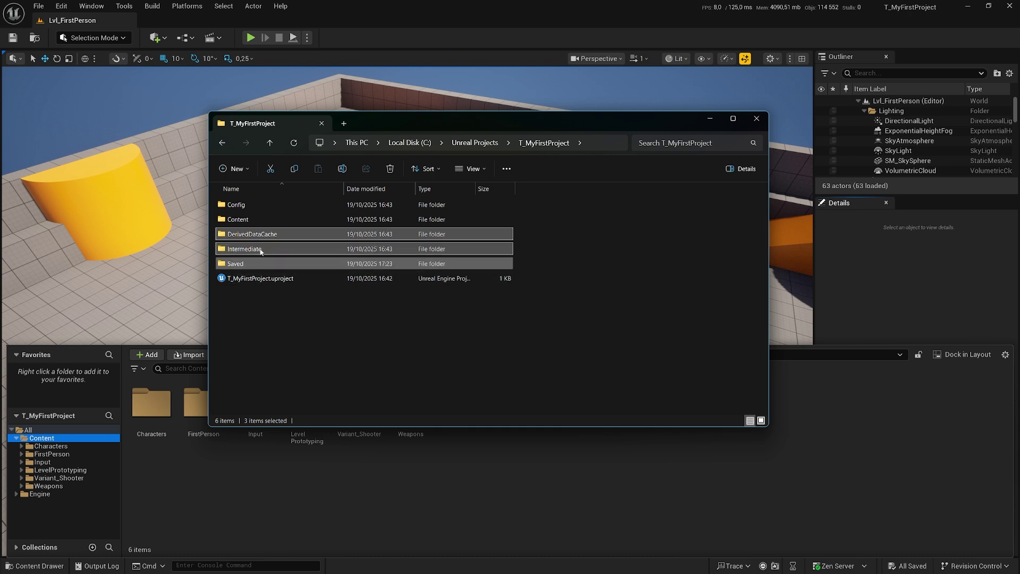
{"action": "left_click", "coordinate": [245, 308]}
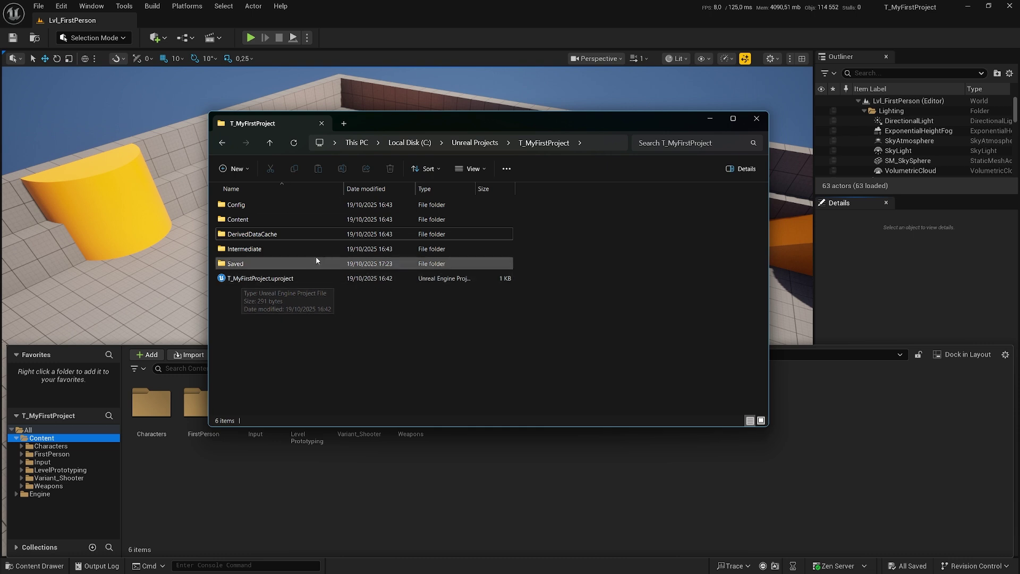
{"action": "left_click", "coordinate": [263, 259]}
{"action": "left_click", "coordinate": [259, 237]}
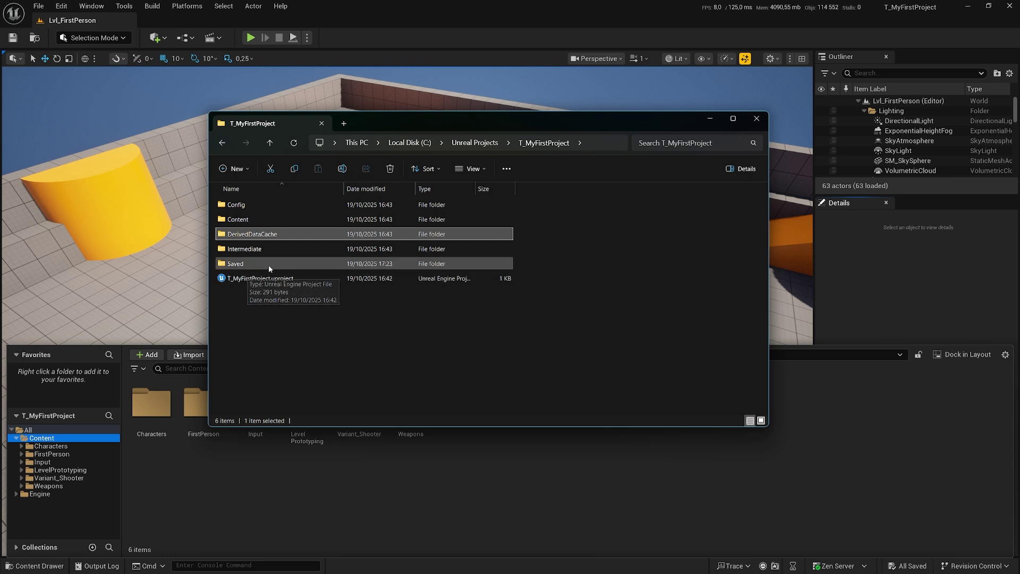
{"action": "left_click", "coordinate": [272, 264]}
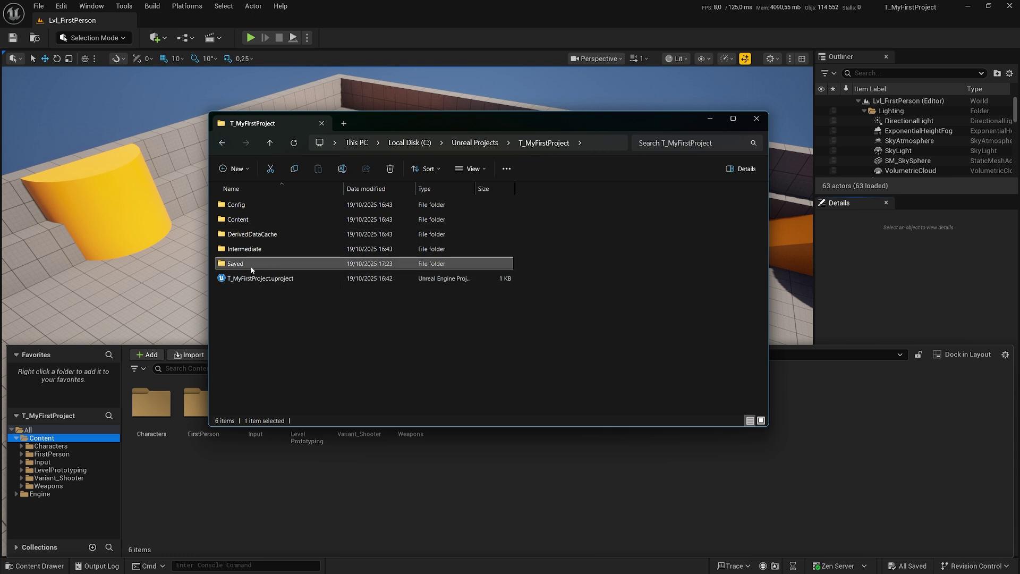
Step: Look inside the Saved folder, then return to the T_MyFirstProject folder
{"action": "double_click", "coordinate": [251, 264]}
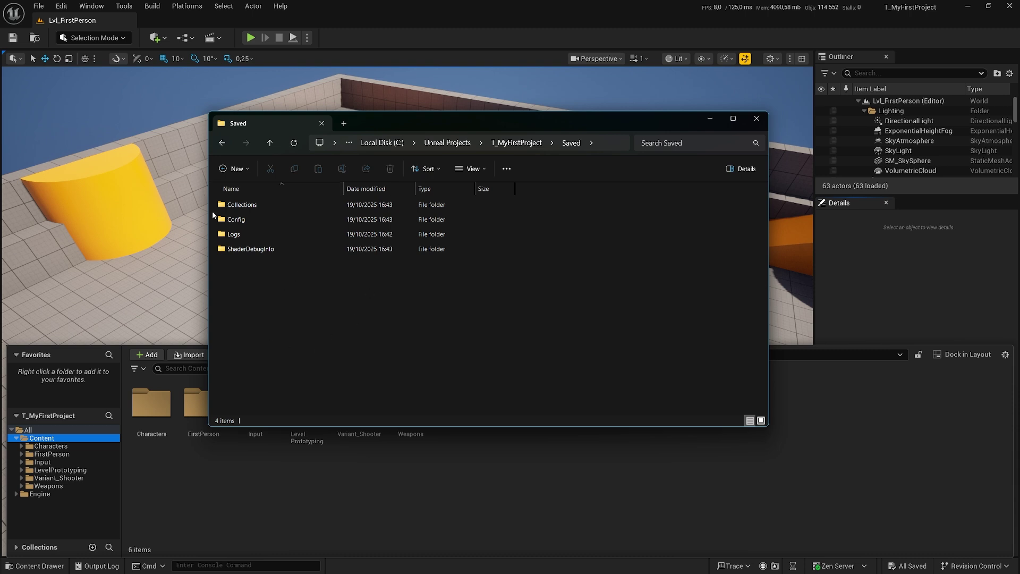
{"action": "left_click", "coordinate": [515, 142]}
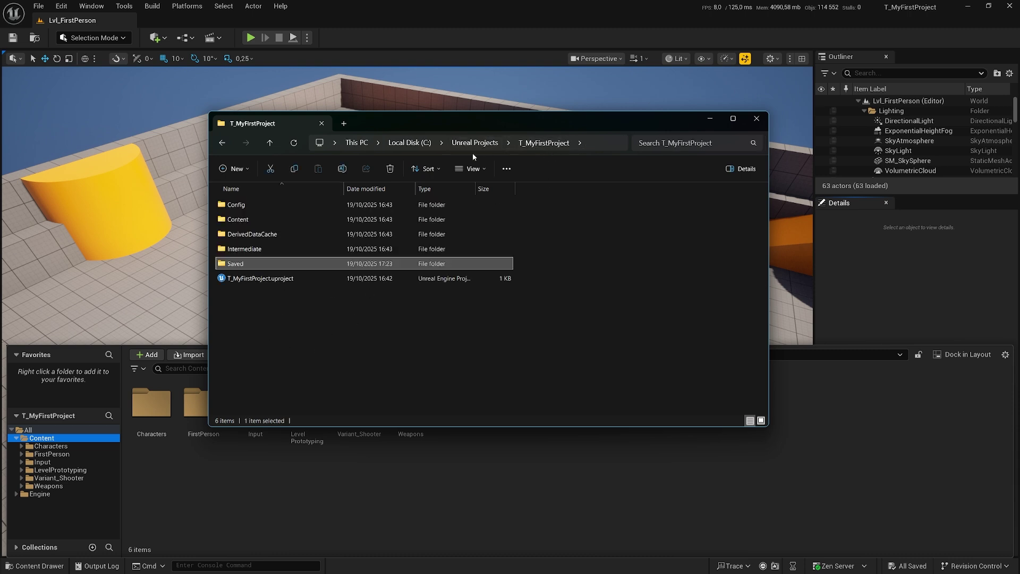
{"action": "left_click", "coordinate": [325, 332]}
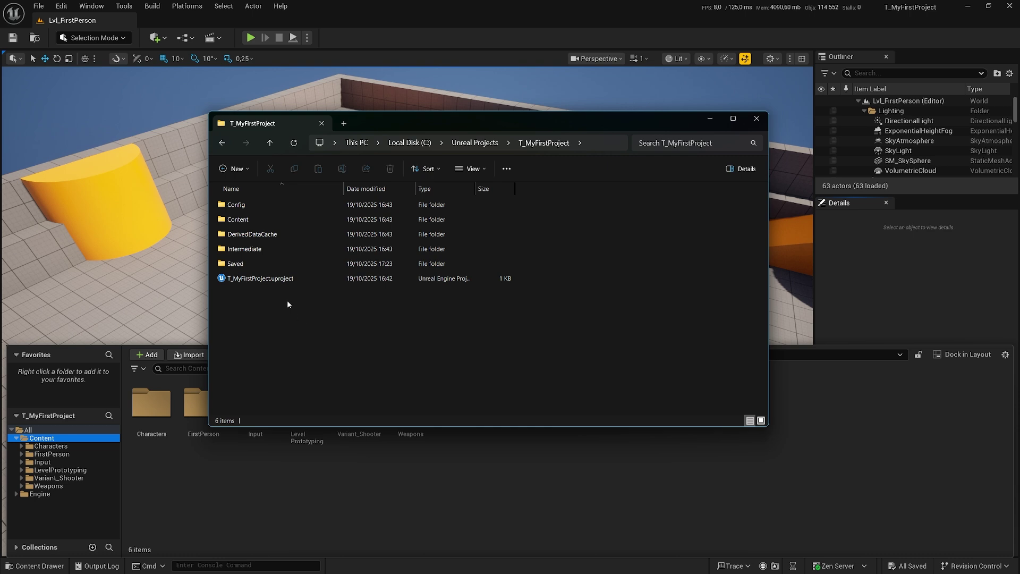
Step: Select T_MyFirstProject.uproject plus the Config and Content folders, then return to the Unreal Editor
{"action": "left_click", "coordinate": [242, 279]}
{"action": "left_click", "coordinate": [249, 219], "text": "ctrl"}
{"action": "left_click", "coordinate": [250, 205], "text": "ctrl"}
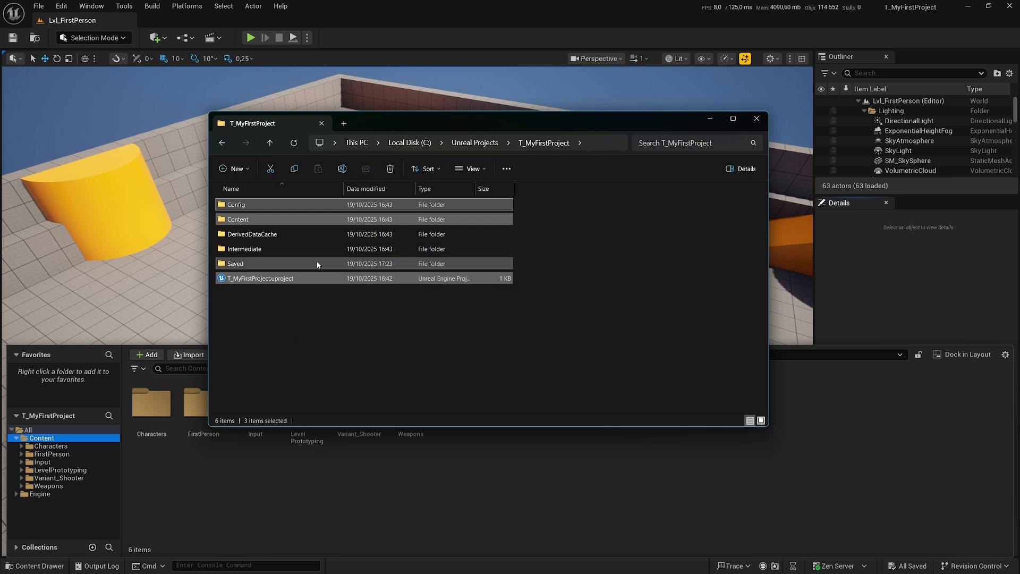
{"action": "left_click", "coordinate": [368, 23]}
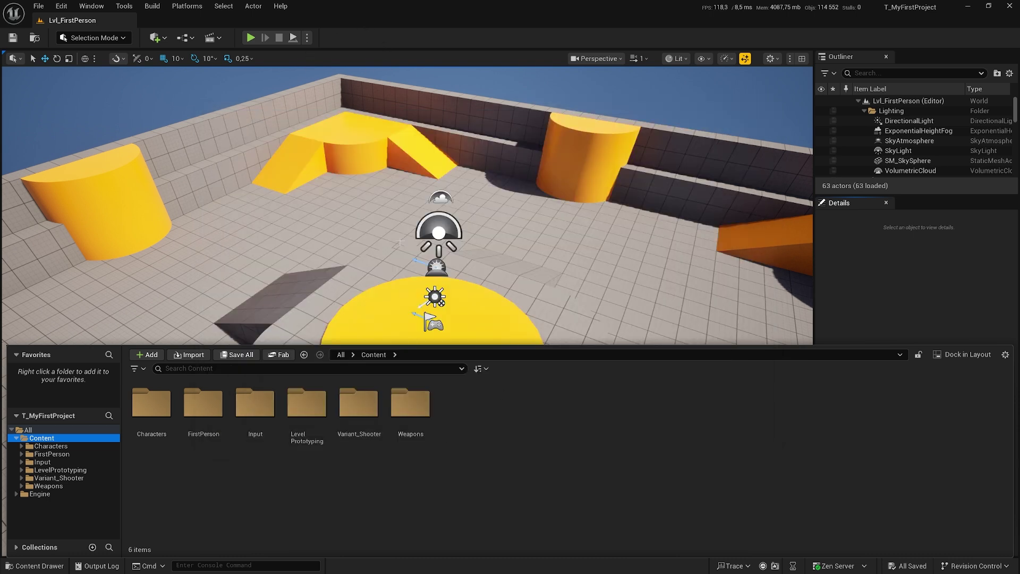
Step: Run File > Zip Project to save the project as T_MyFirstProject.zip
{"action": "left_click", "coordinate": [39, 6]}
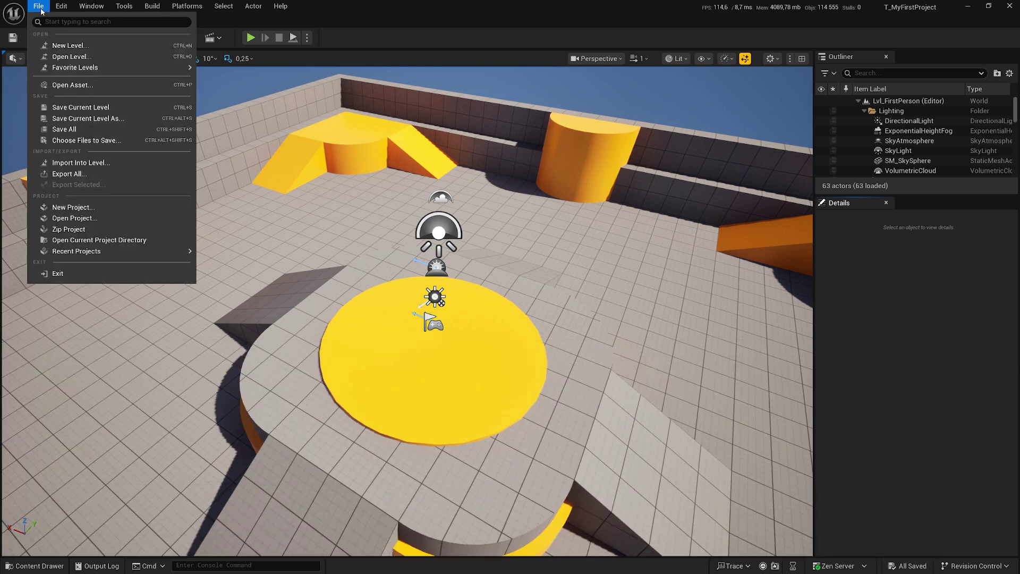
{"action": "left_click", "coordinate": [75, 236]}
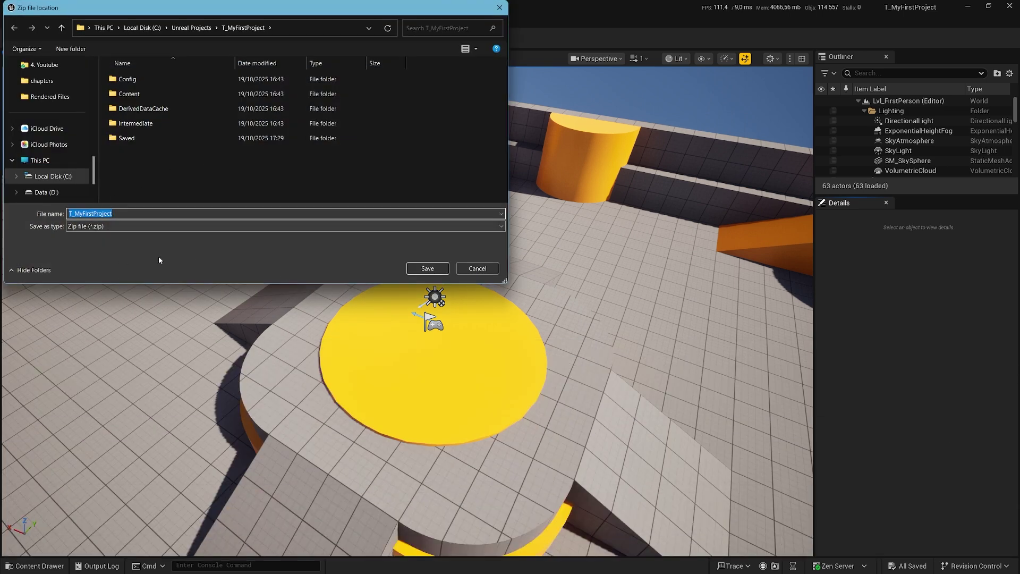